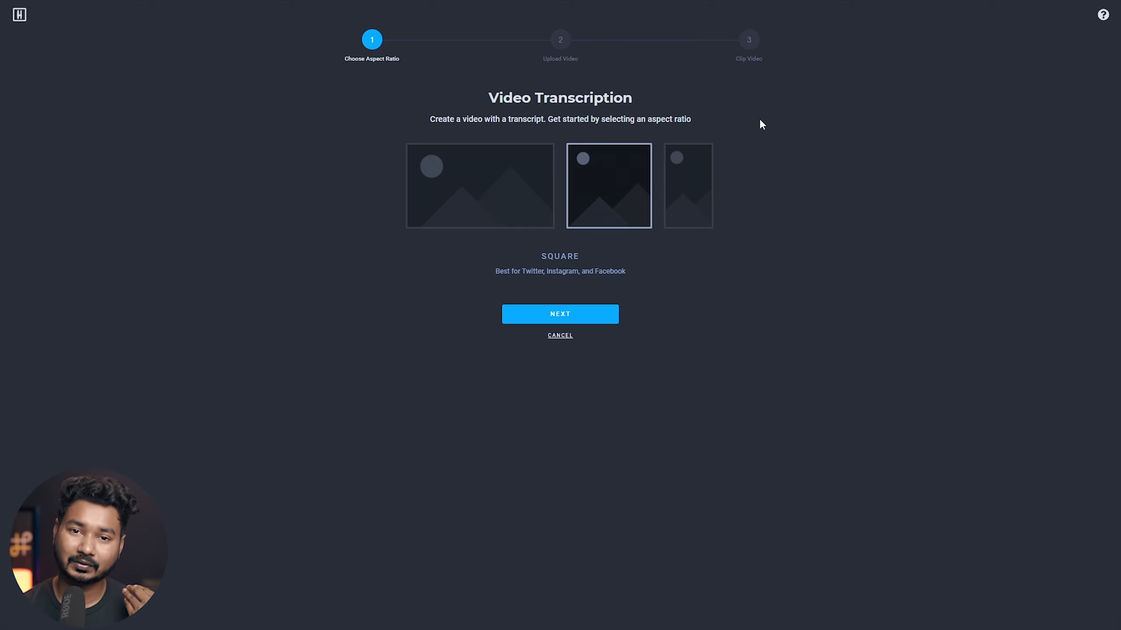
- Create a Portrait video transcription project from Morning Sunlight.mp4, using English (United States) and the full clip length
{"action": "left_click", "coordinate": [695, 188]}
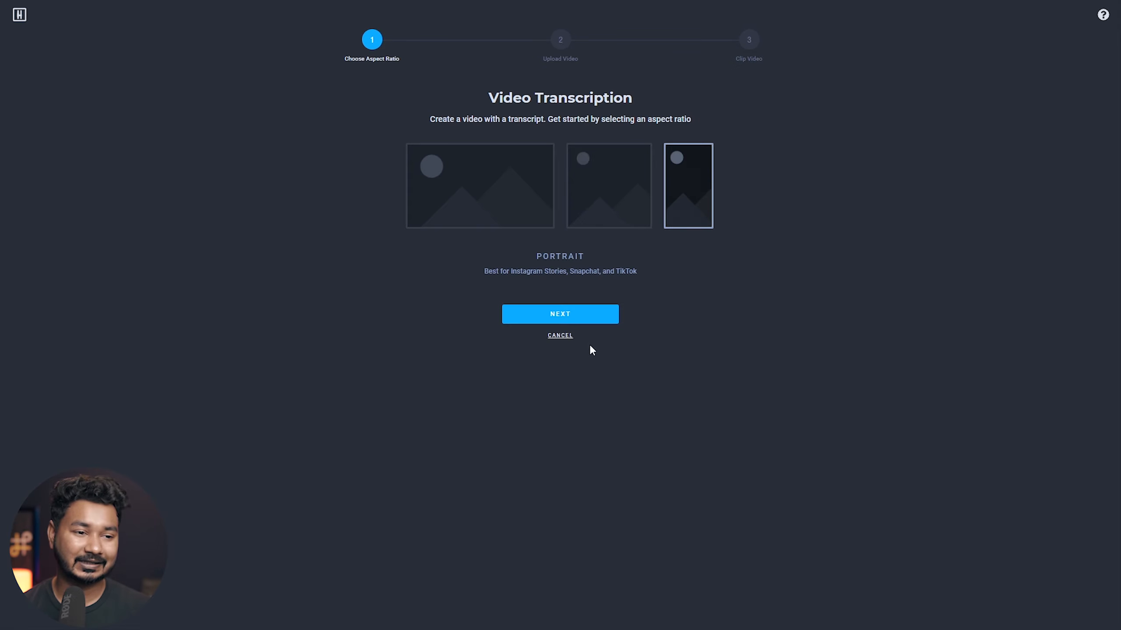
{"action": "left_click", "coordinate": [598, 318]}
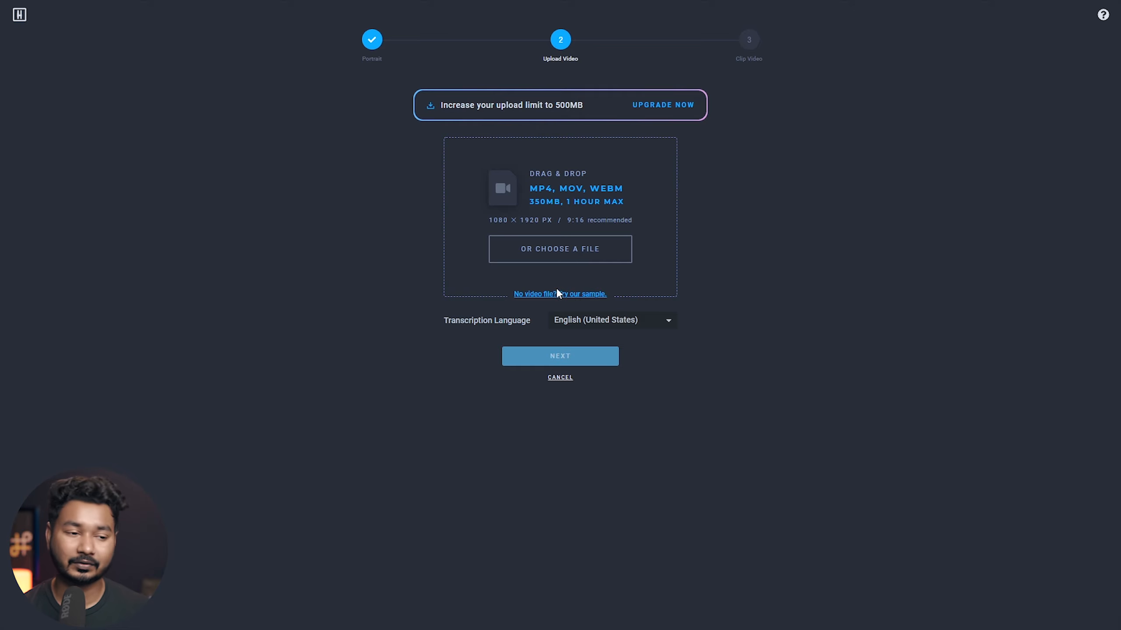
{"action": "left_click", "coordinate": [503, 250]}
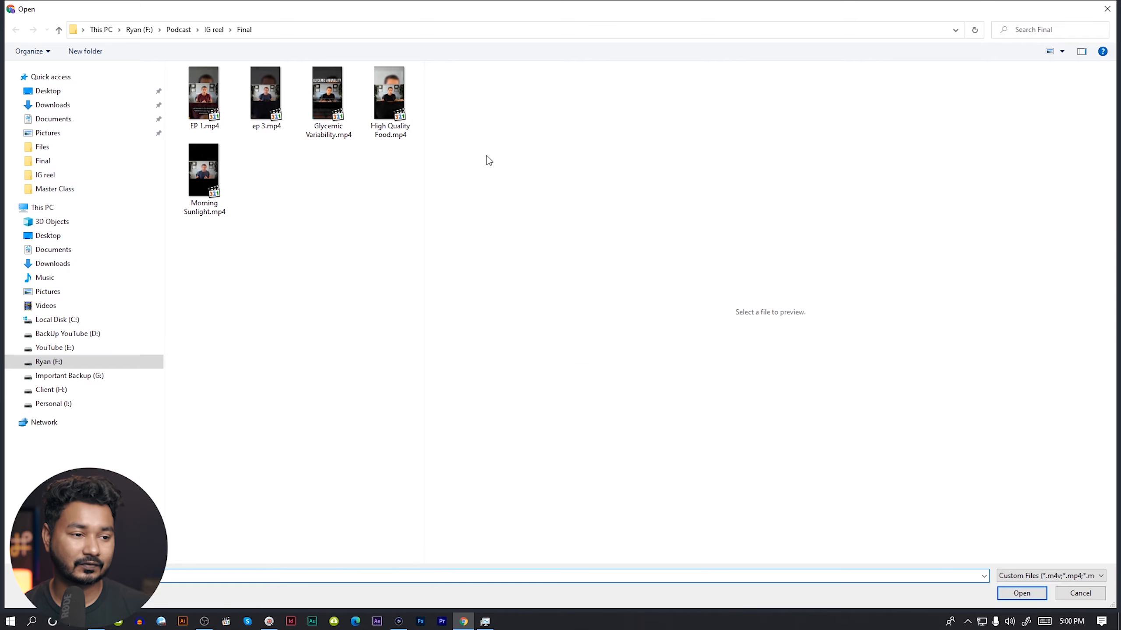
{"action": "left_click", "coordinate": [194, 176]}
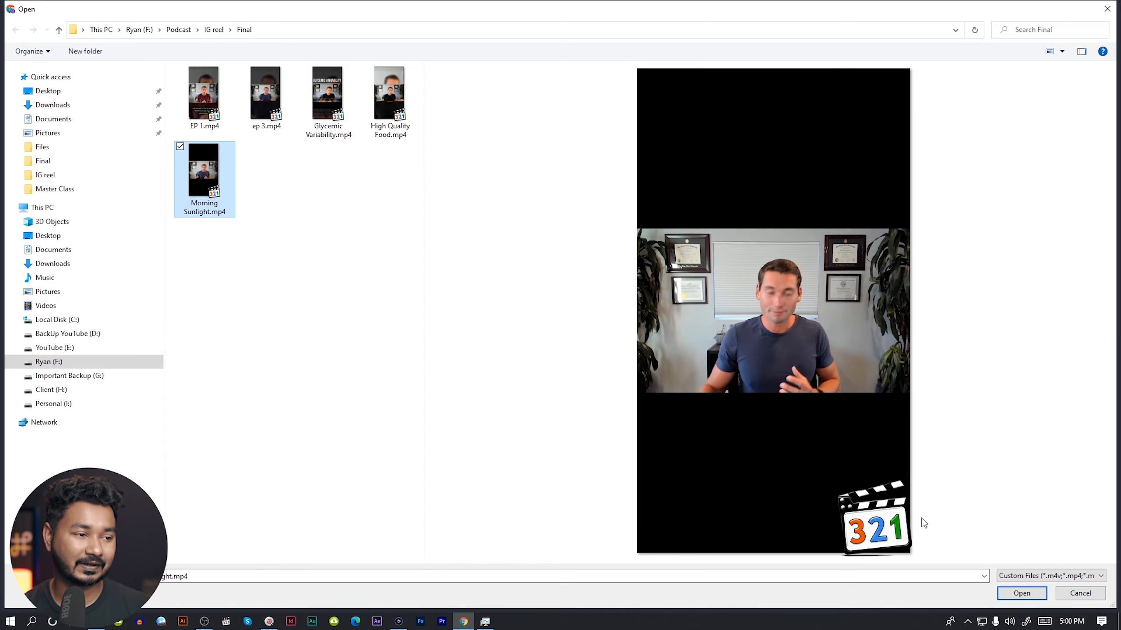
{"action": "left_click", "coordinate": [1015, 593]}
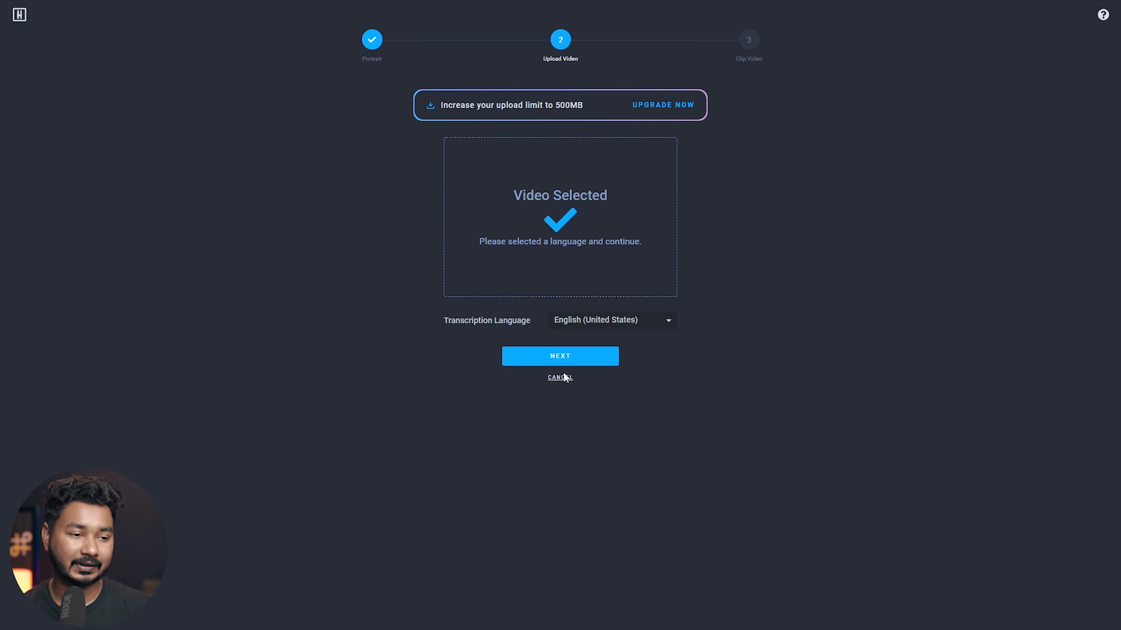
{"action": "left_click", "coordinate": [572, 357]}
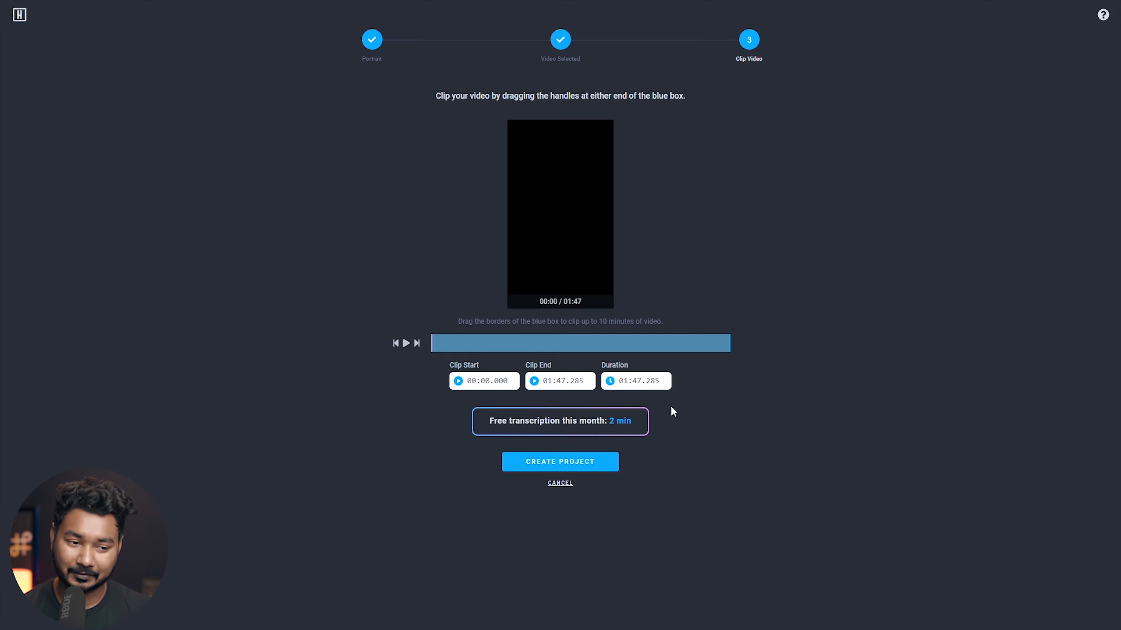
{"action": "left_click", "coordinate": [565, 469]}
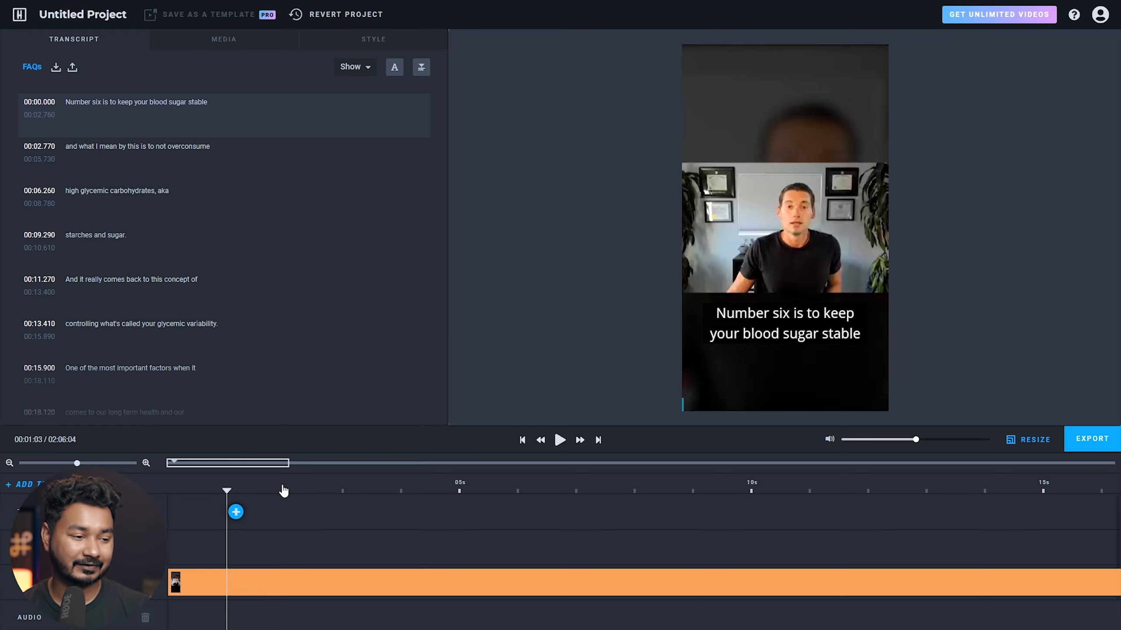
- Go to about the 3-second mark and view the available caption download formats without downloading
{"action": "left_click", "coordinate": [351, 490]}
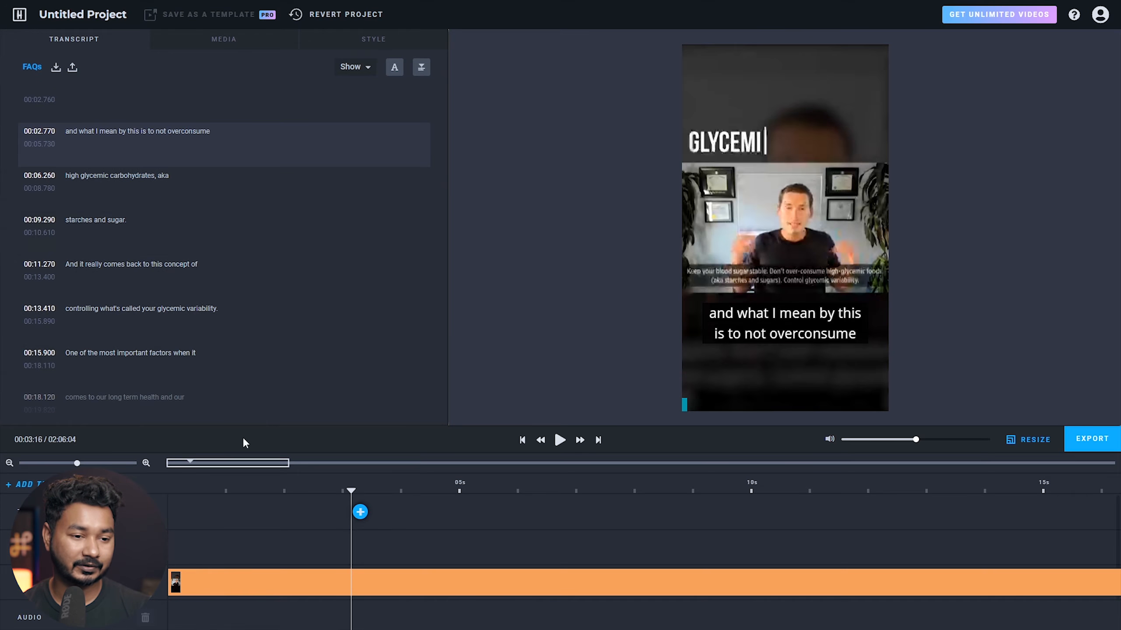
{"action": "left_click", "coordinate": [56, 68]}
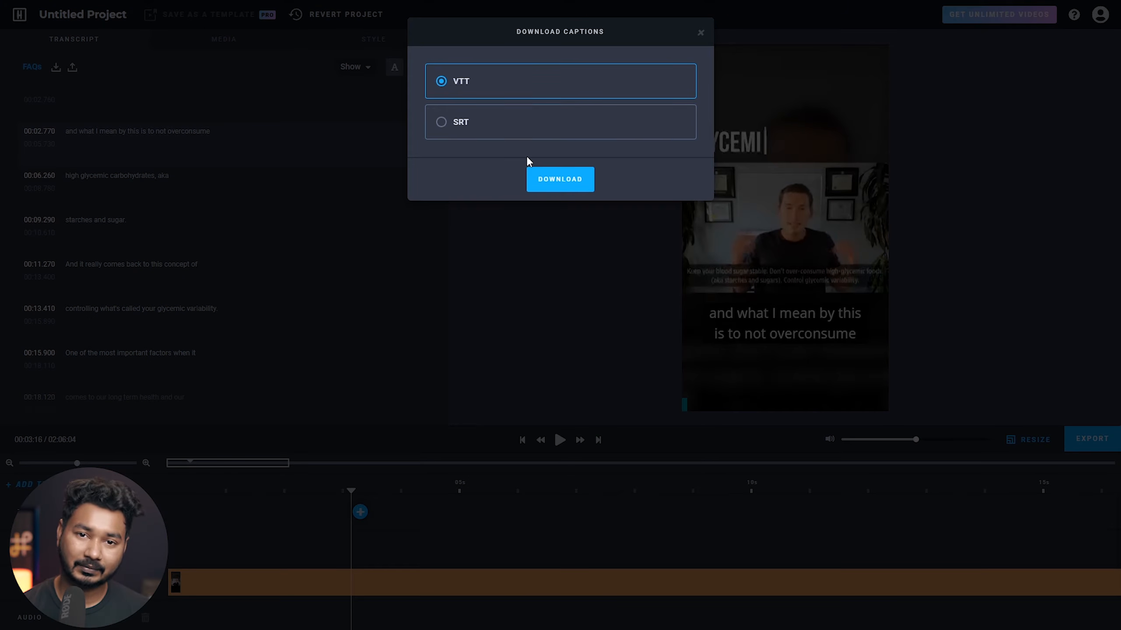
{"action": "left_click", "coordinate": [700, 34]}
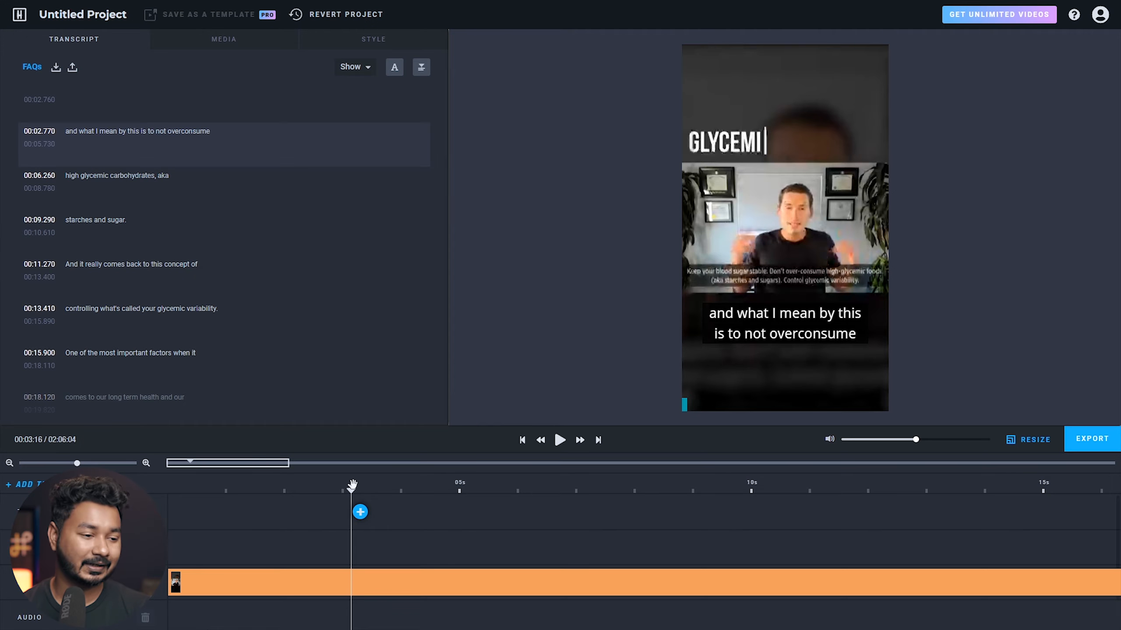
- Preview the transcribed captions by playing the video from about the 4-second mark
{"action": "left_click_drag", "start_coordinate": [352, 488], "coordinate": [400, 489]}
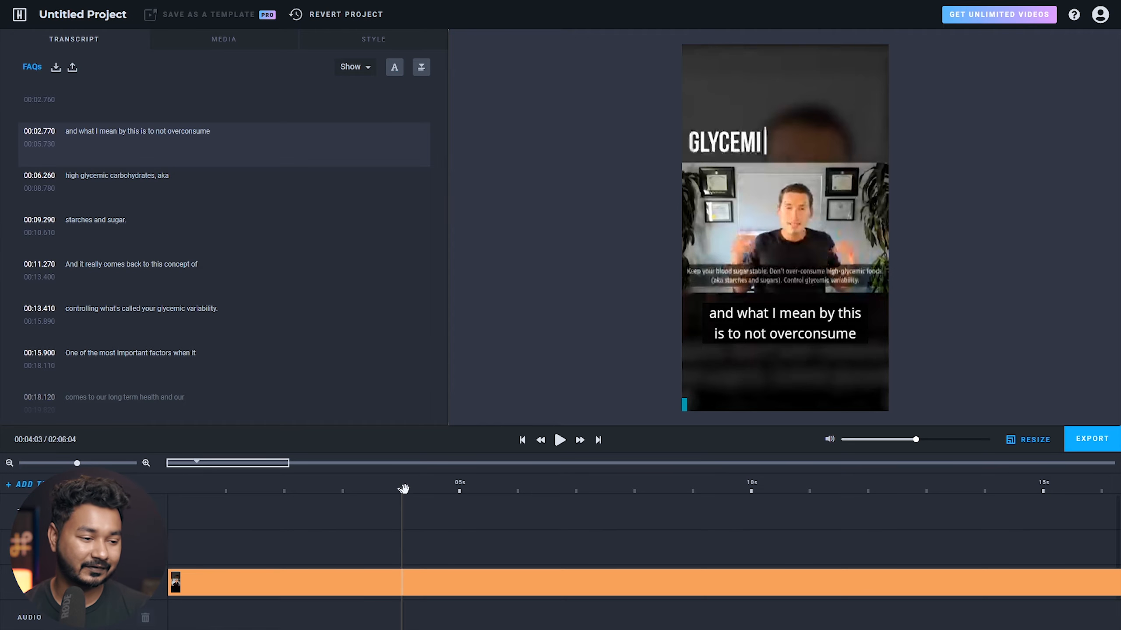
{"action": "left_click", "coordinate": [743, 329]}
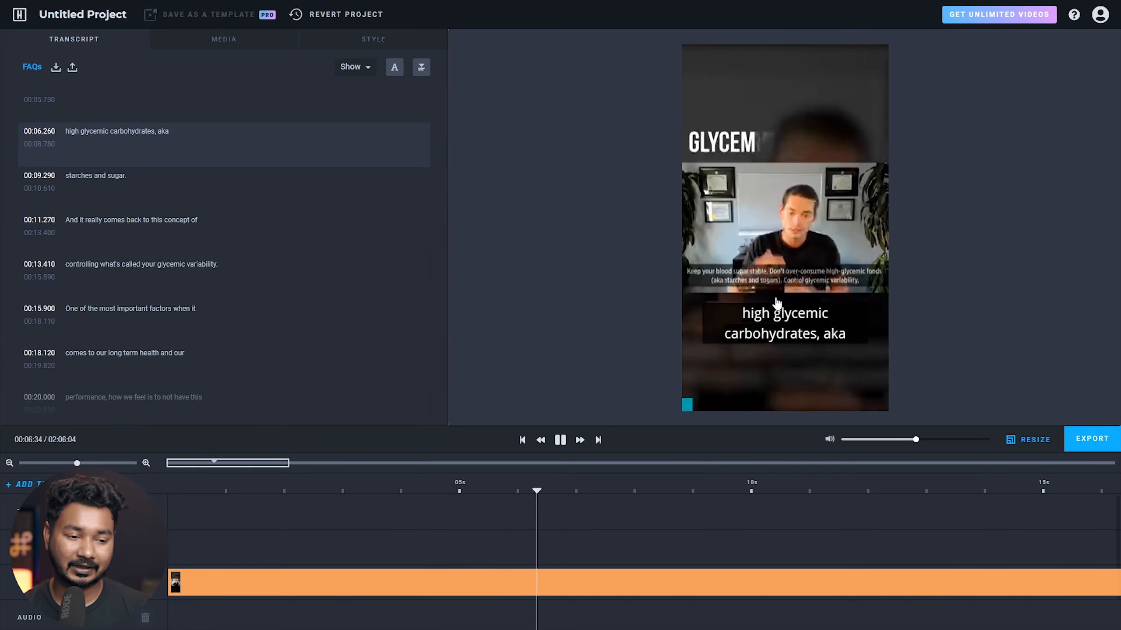
{"action": "left_click", "coordinate": [764, 323]}
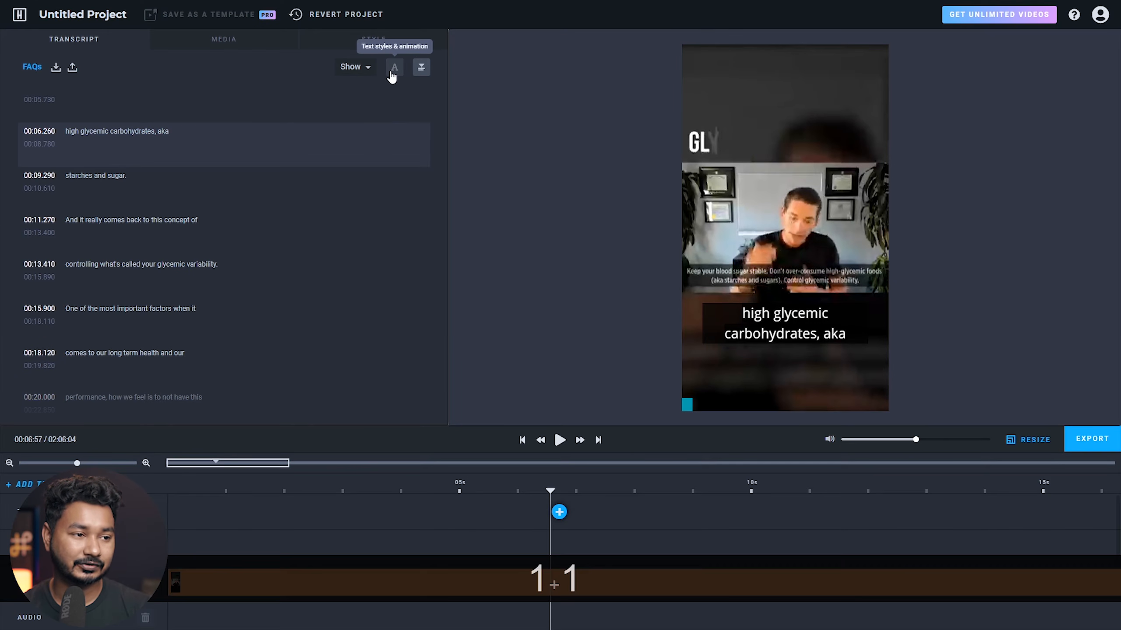
- Move the caption text box slightly upward in the captions properties and review the preset styles and custom text settings
{"action": "left_click", "coordinate": [393, 67]}
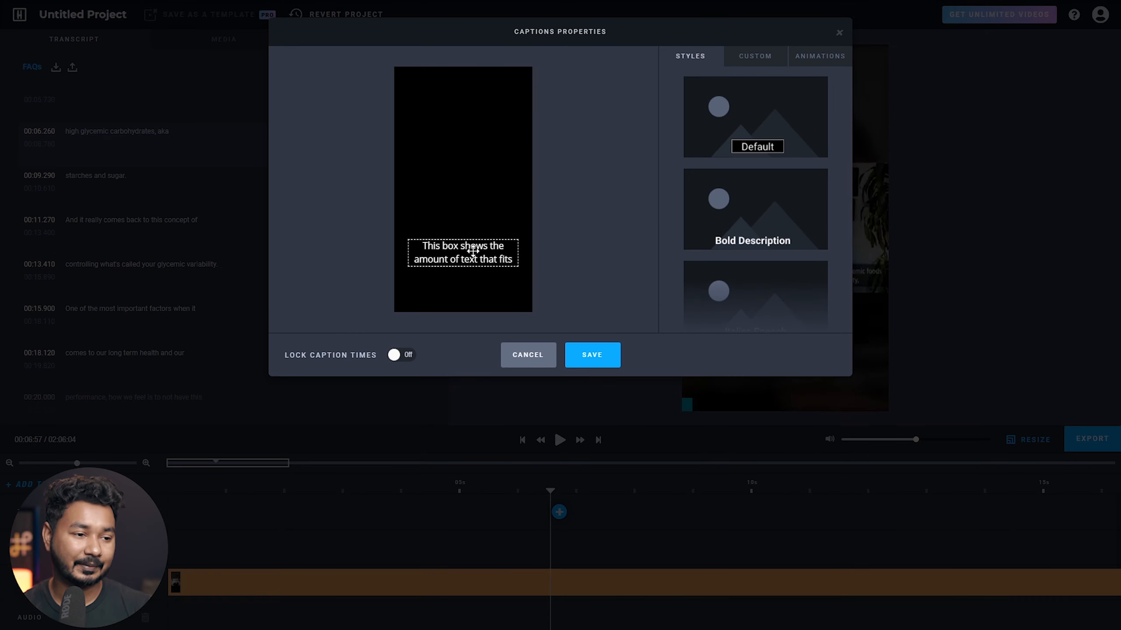
{"action": "left_click_drag", "start_coordinate": [473, 251], "coordinate": [475, 247]}
{"action": "scroll", "coordinate": [787, 148], "scroll_direction": "down", "scroll_amount": 5}
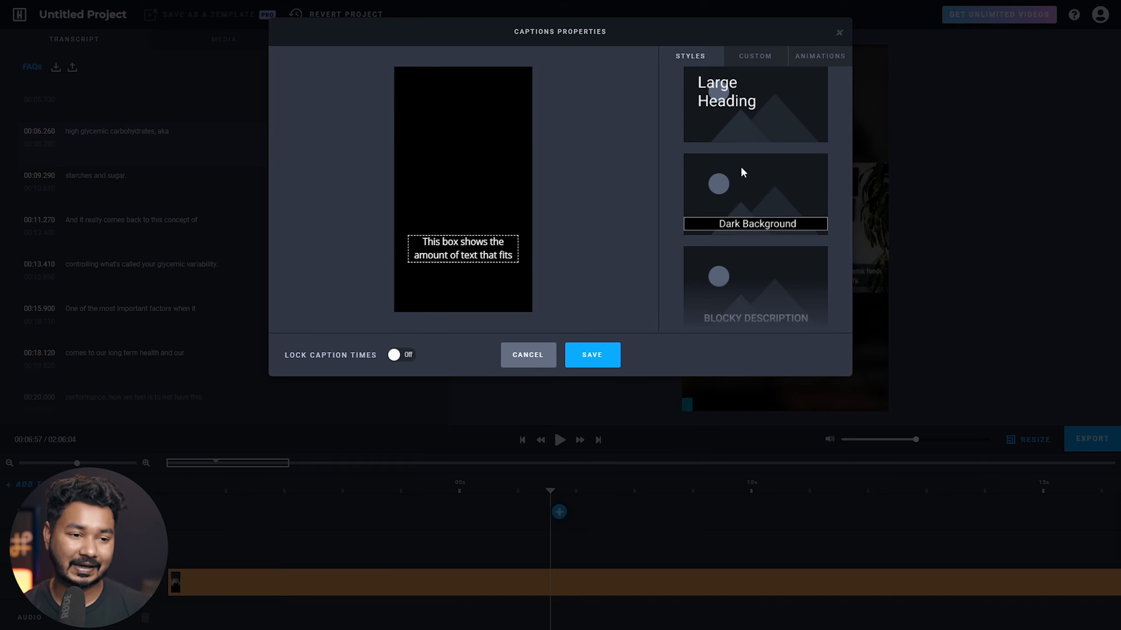
{"action": "left_click", "coordinate": [764, 56]}
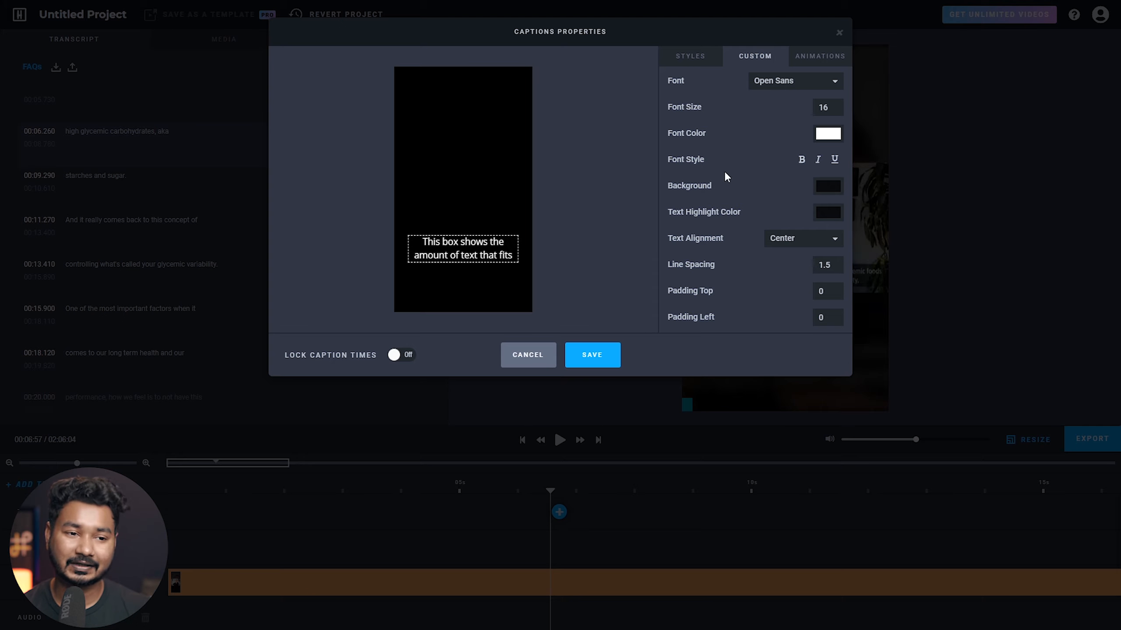
- Turn on the Karaoke Style animation for the captions
{"action": "left_click", "coordinate": [813, 64]}
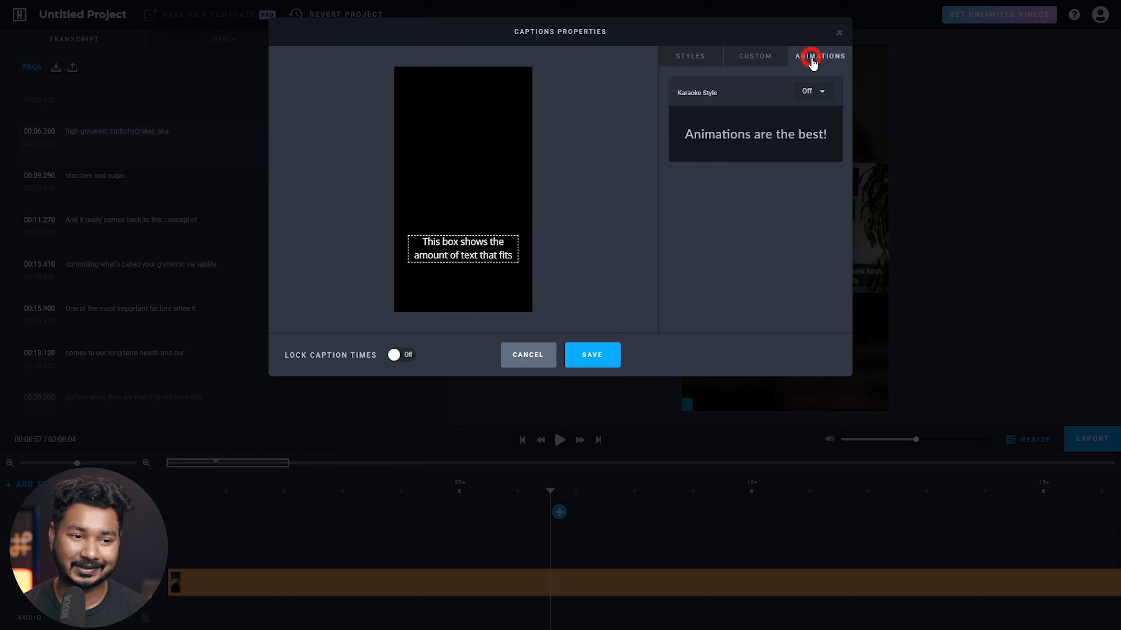
{"action": "left_click", "coordinate": [822, 96]}
{"action": "left_click", "coordinate": [816, 106]}
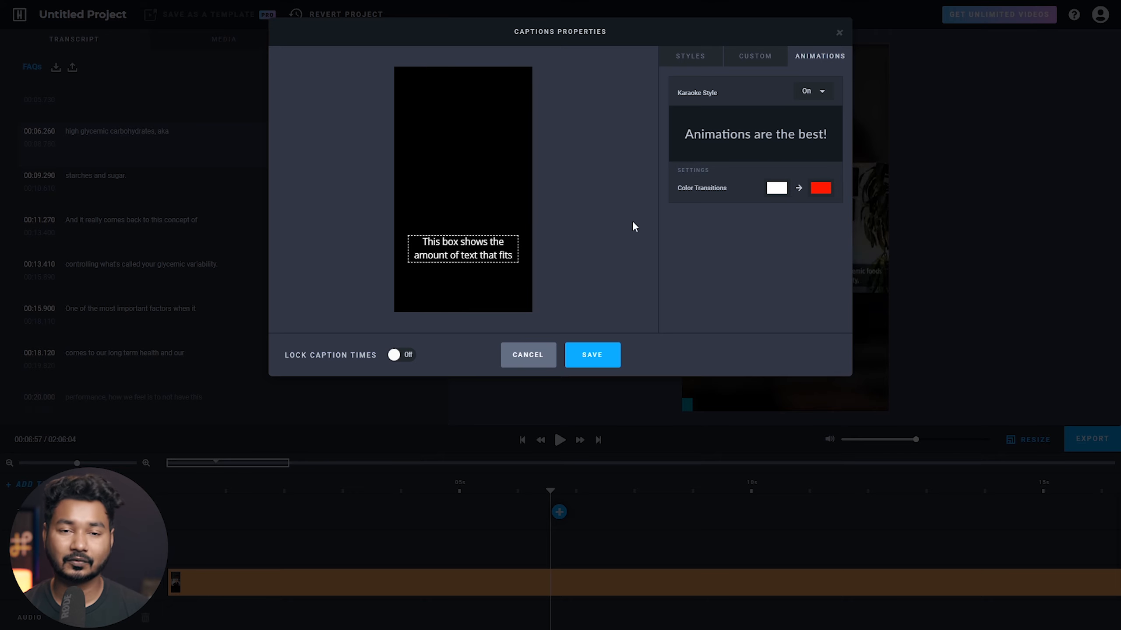
- Set the second color of the karaoke color transition to yellow and save the caption properties
{"action": "left_click", "coordinate": [821, 188]}
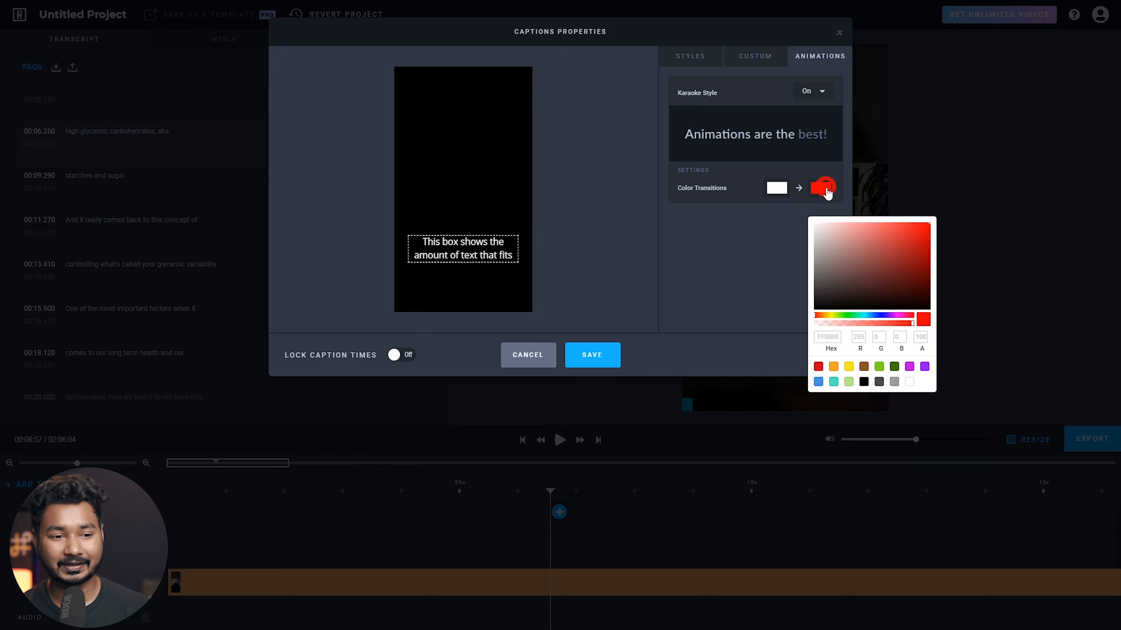
{"action": "left_click", "coordinate": [829, 315]}
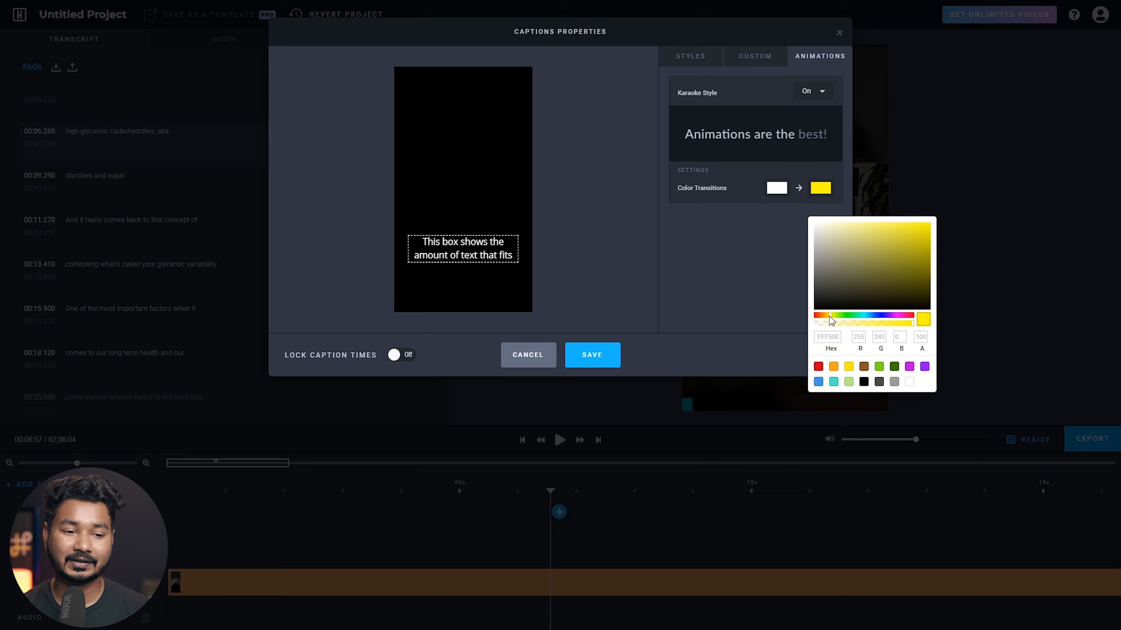
{"action": "left_click", "coordinate": [702, 281]}
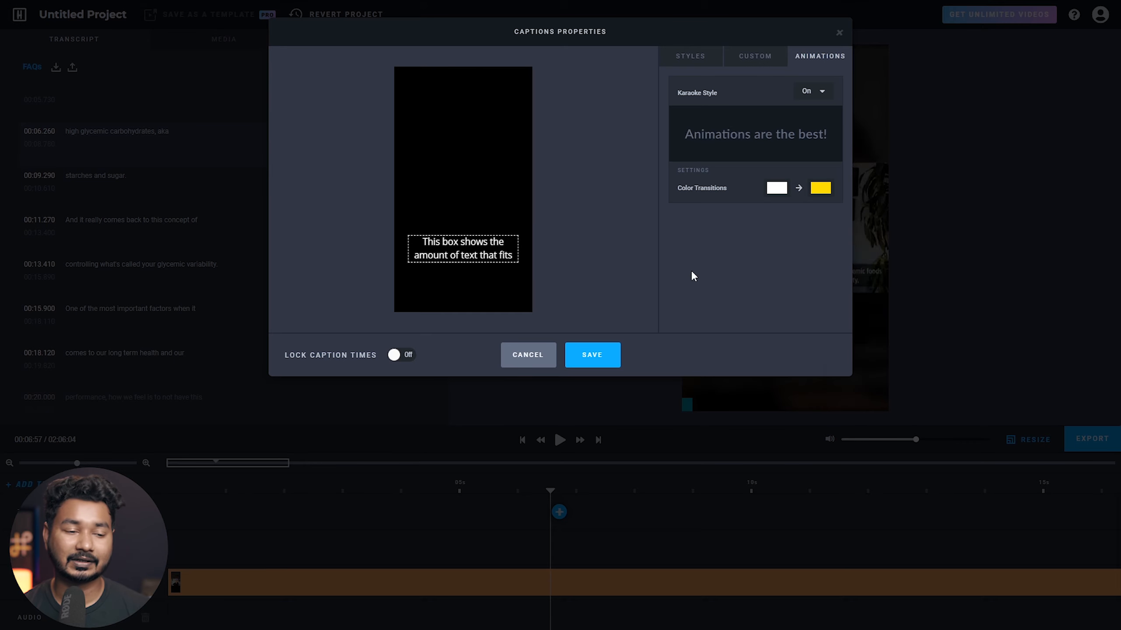
{"action": "left_click", "coordinate": [610, 356]}
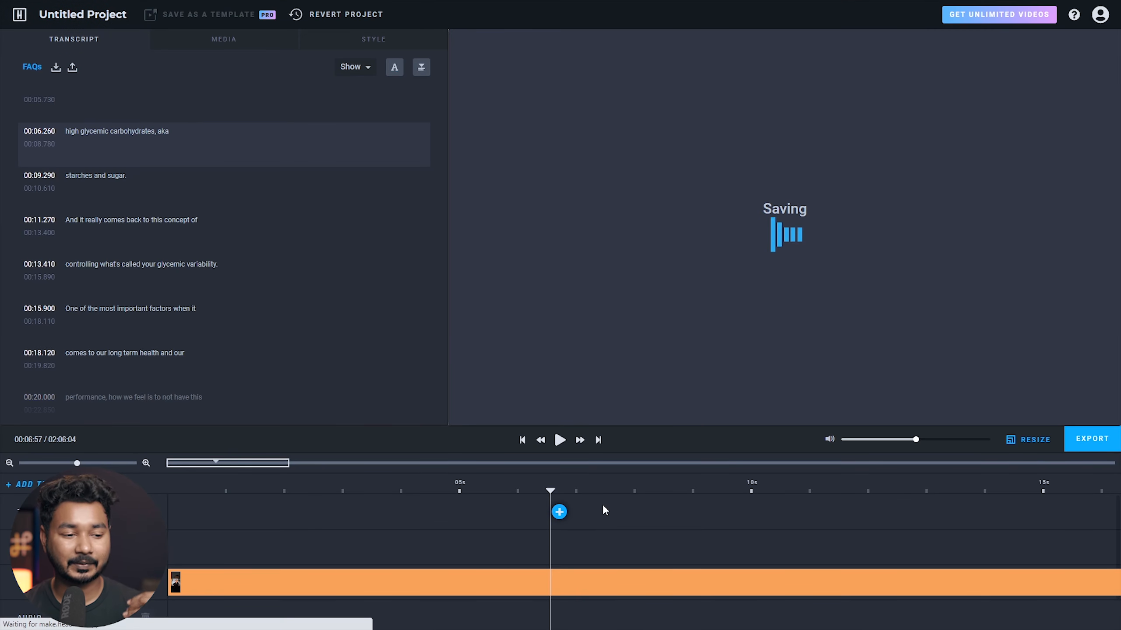
- Play the video to check the karaoke caption animation, replaying it from about the 8-second mark
{"action": "key", "text": "space"}
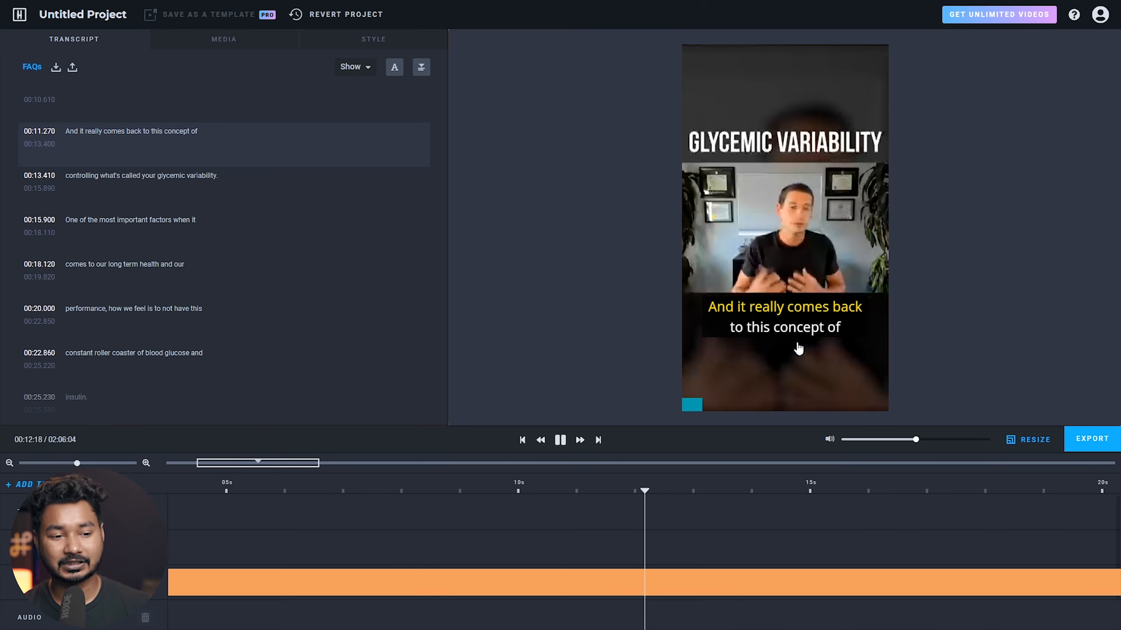
{"action": "left_click", "coordinate": [797, 319]}
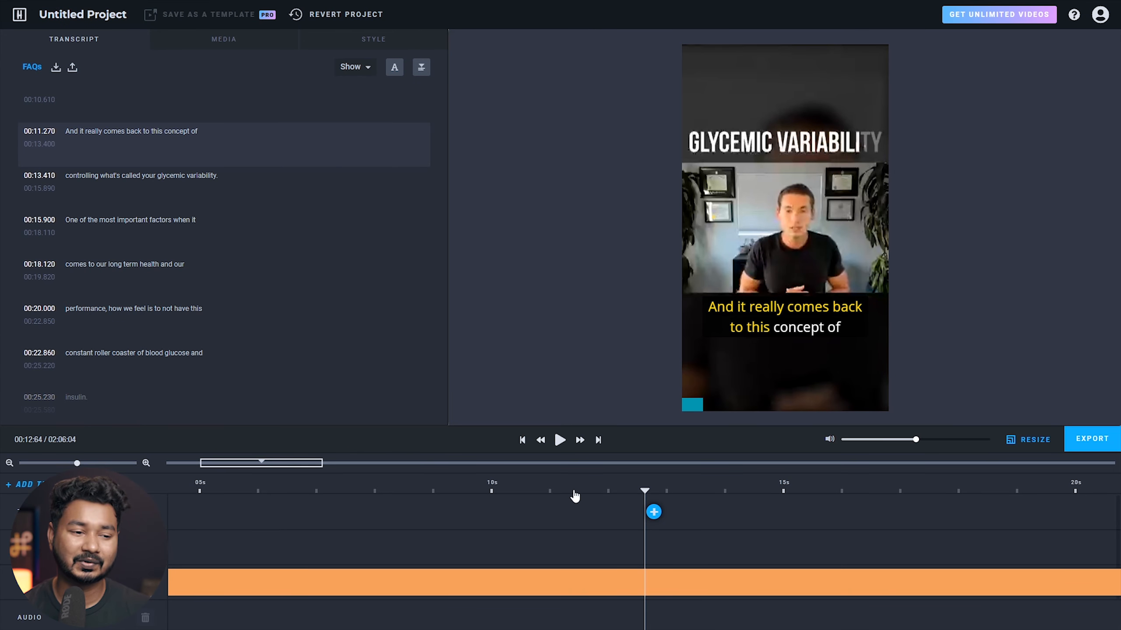
{"action": "left_click", "coordinate": [520, 489]}
{"action": "left_click", "coordinate": [370, 488]}
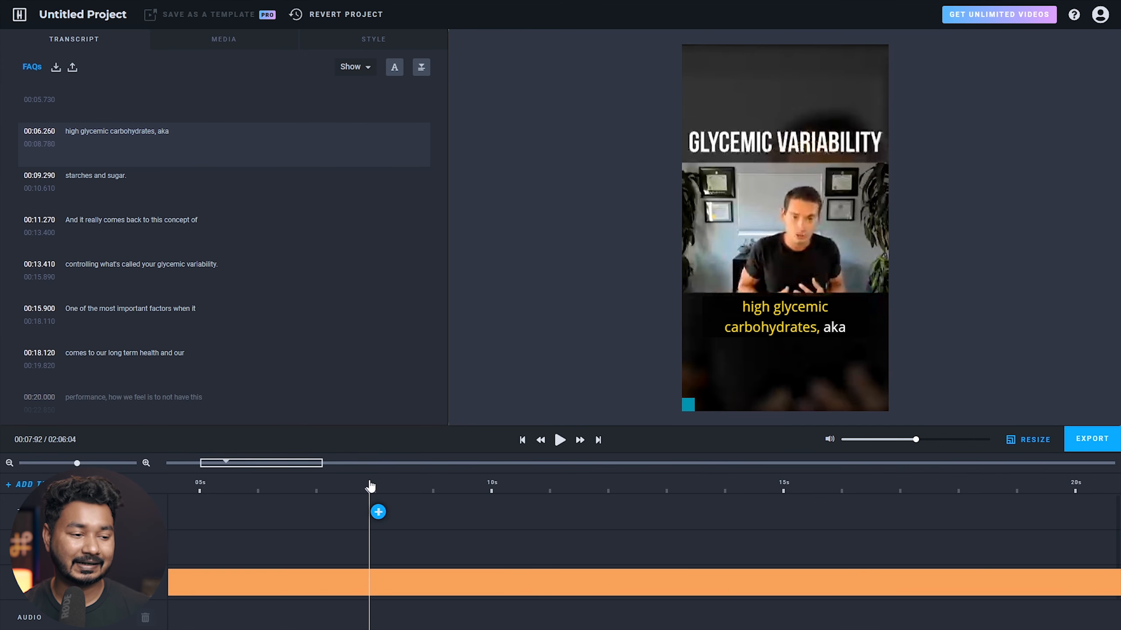
{"action": "key", "text": "space"}
{"action": "key", "text": "space"}
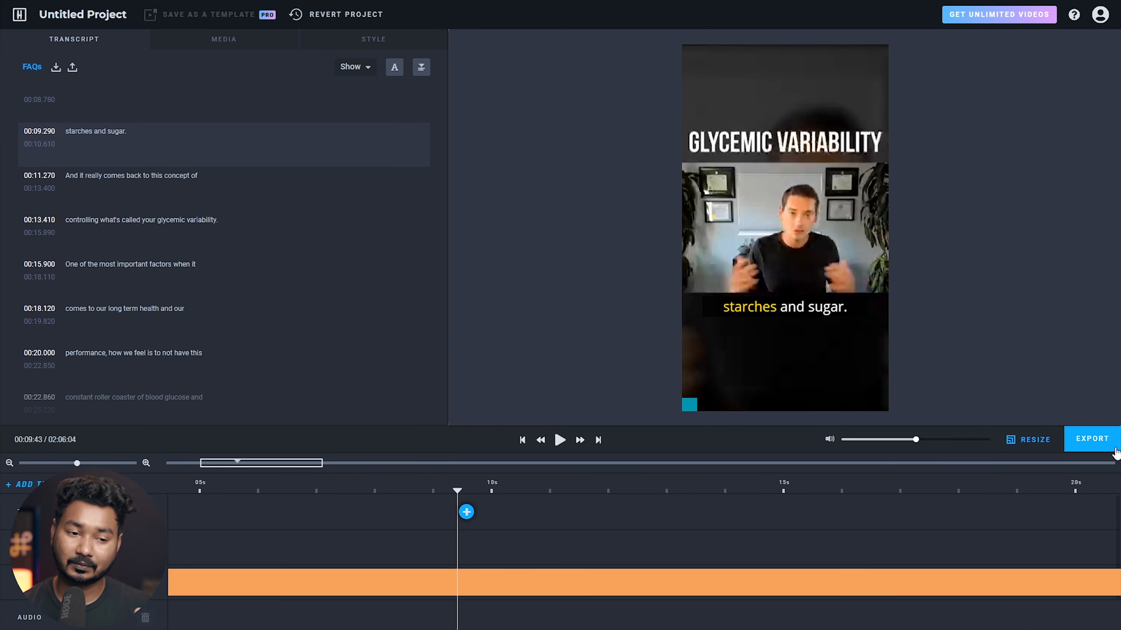
- Open the export settings and set the video size to Vertical HD2: 1080x1920
{"action": "left_click", "coordinate": [1102, 442]}
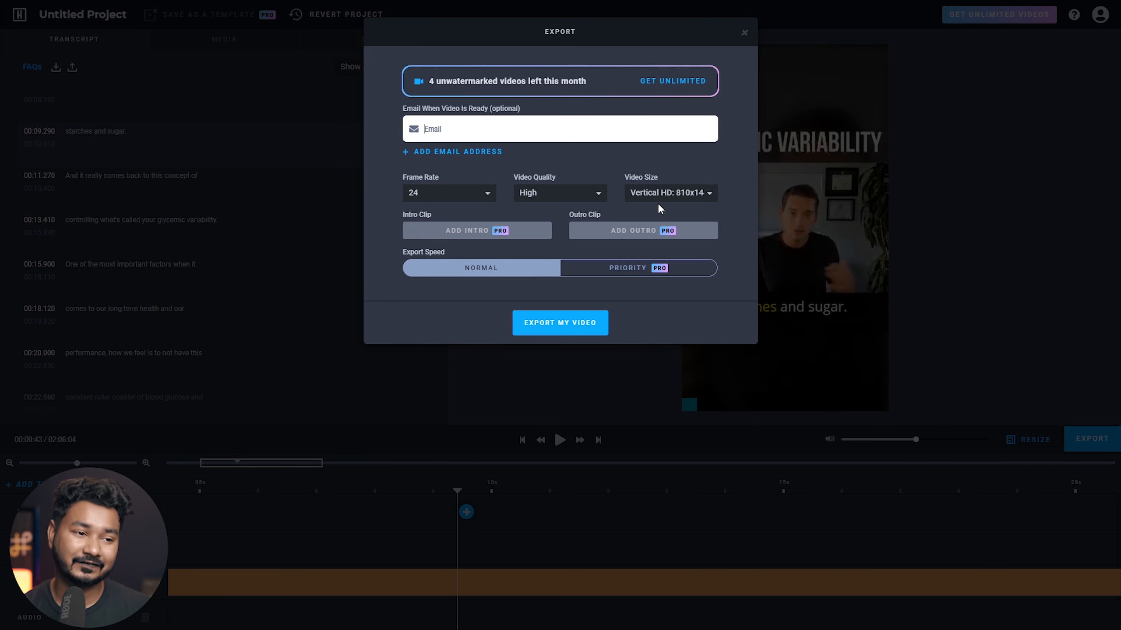
{"action": "left_click", "coordinate": [680, 194]}
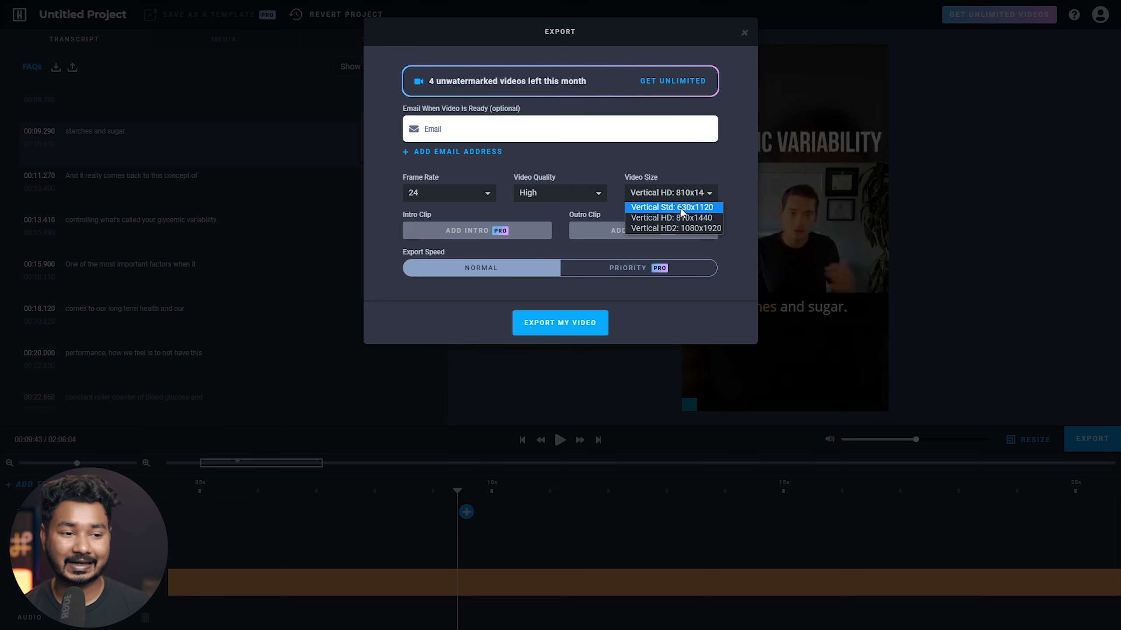
{"action": "left_click", "coordinate": [686, 231]}
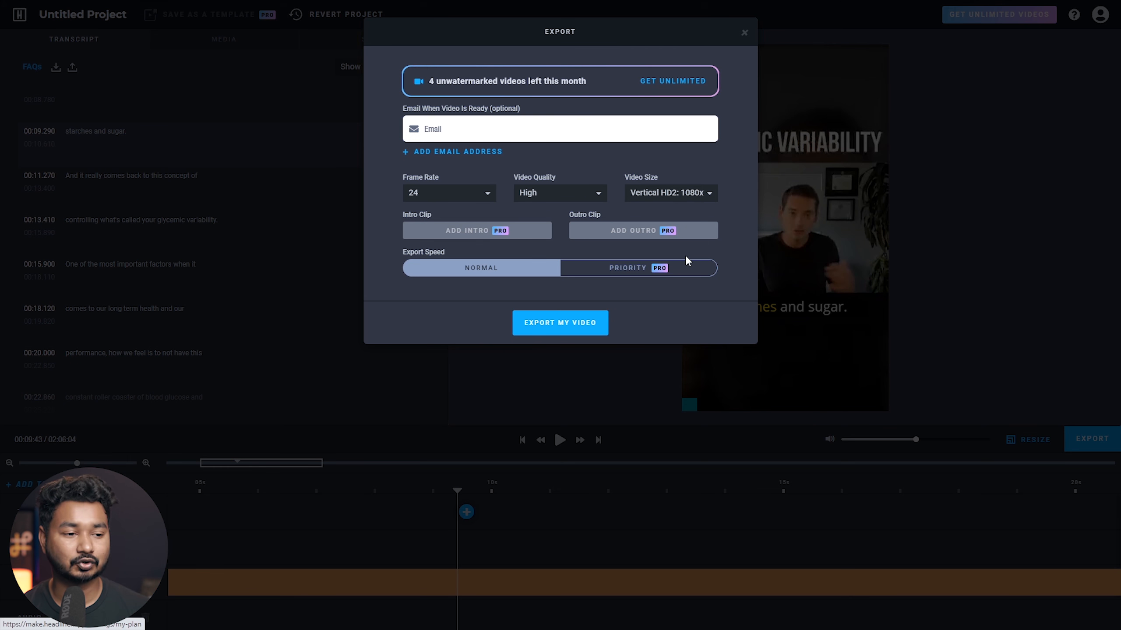